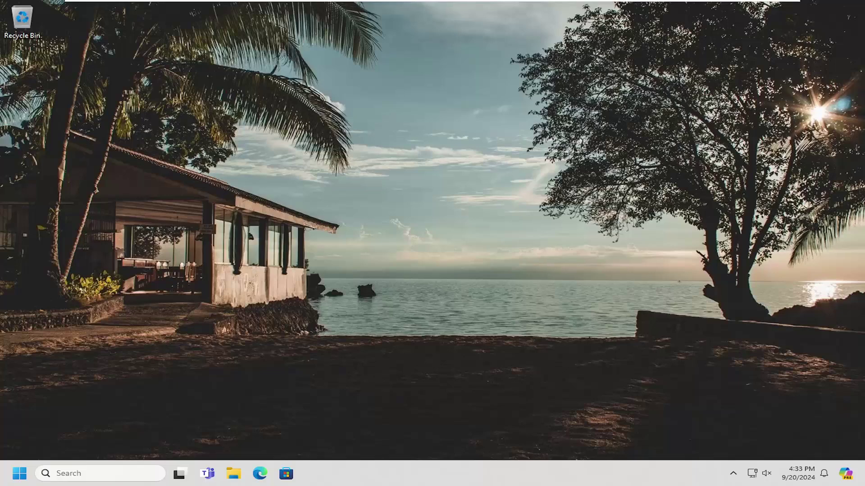
Find Registry Editor by searching 'rege' in Start and run it as administrator.
key(super)
text(regedit)
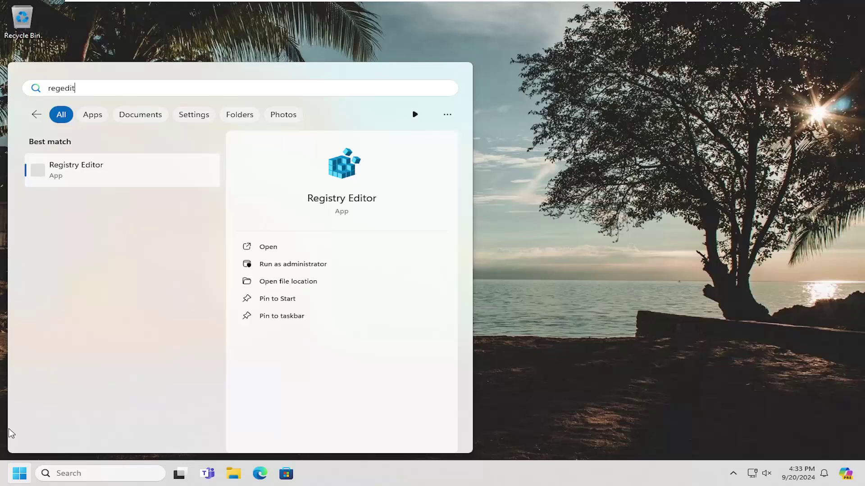
right_click(65, 172)
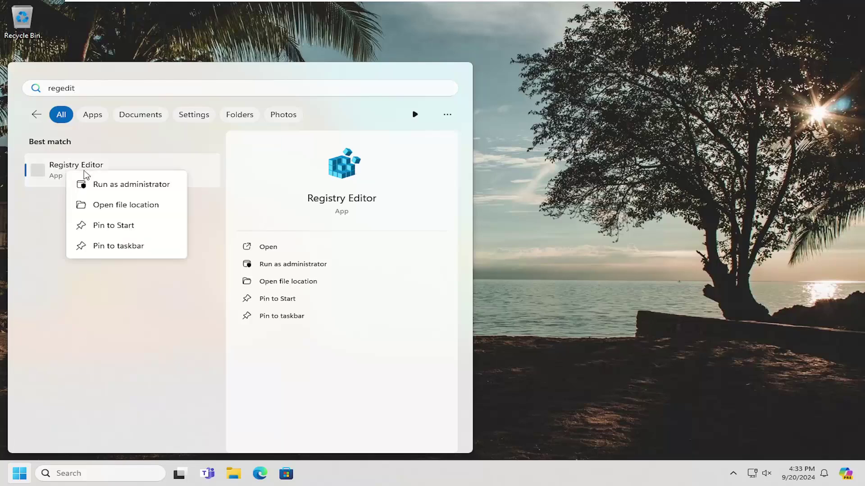
click(125, 185)
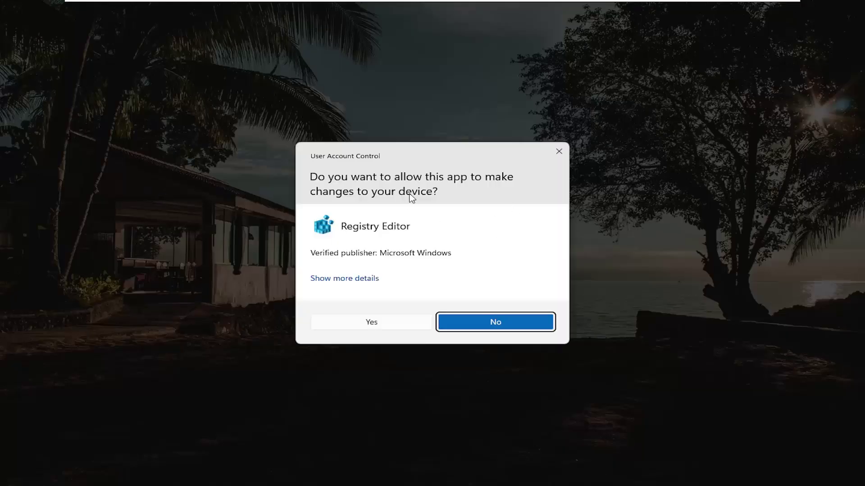
Approve the UAC prompt, then collapse HKEY_LOCAL_MACHINE and select Computer.
click(373, 326)
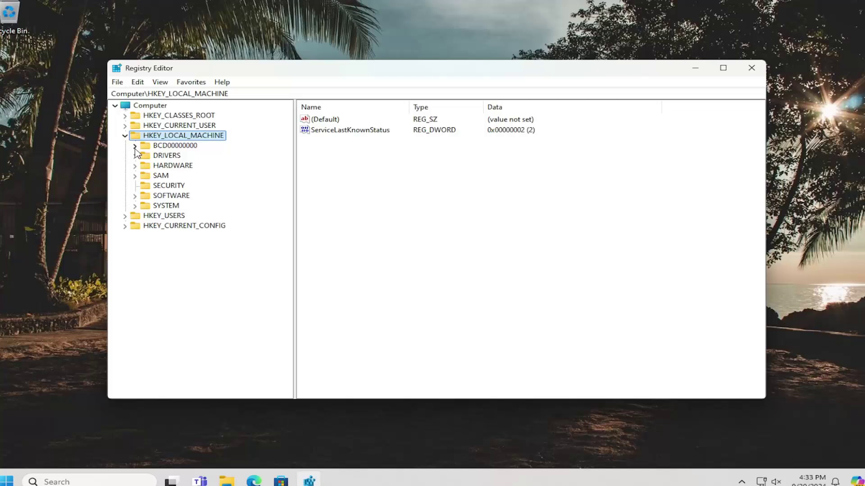
click(125, 135)
click(146, 108)
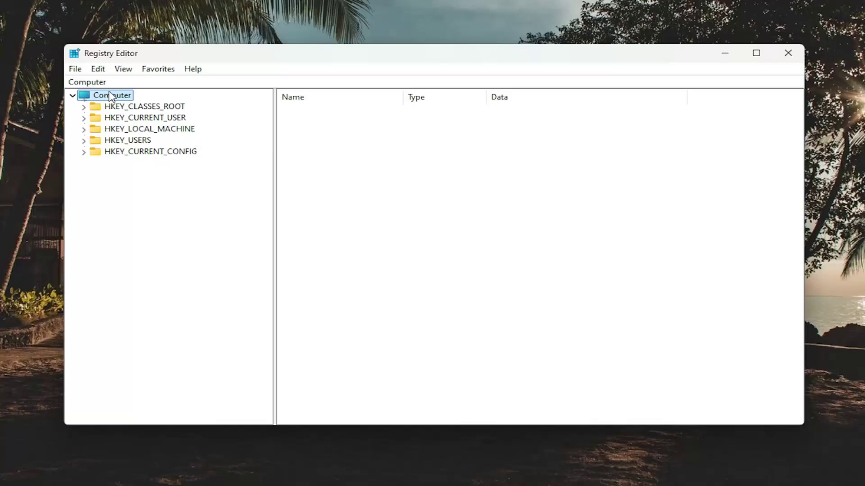
Open the File menu's Export and Import dialogs, cancelling each without saving or importing.
click(76, 70)
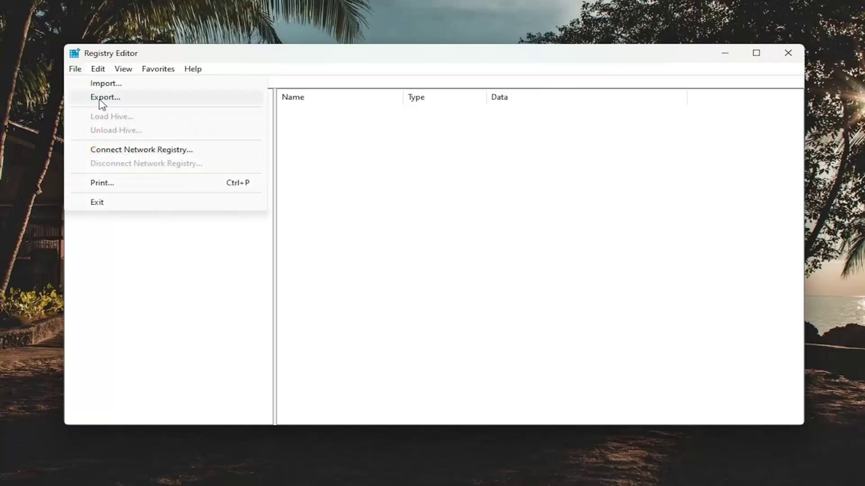
click(98, 98)
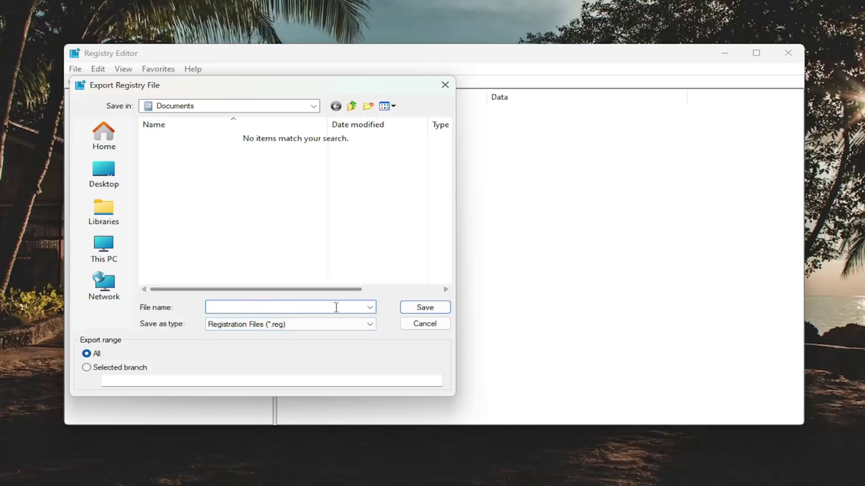
click(415, 328)
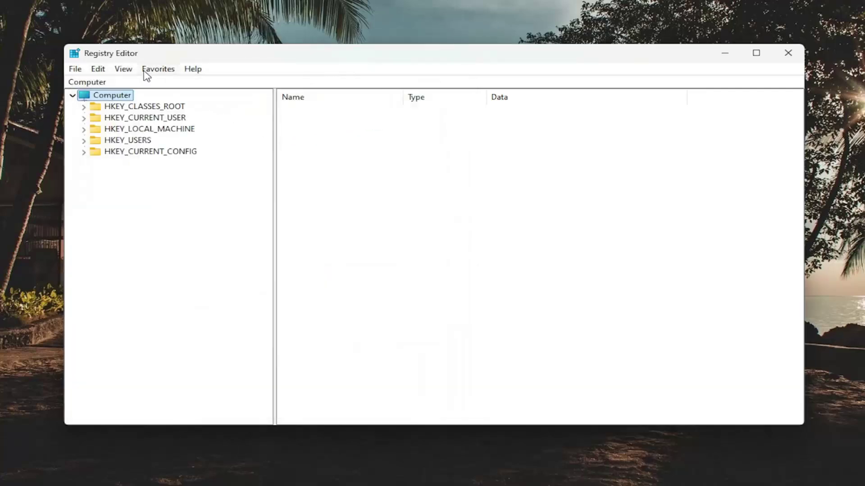
click(76, 70)
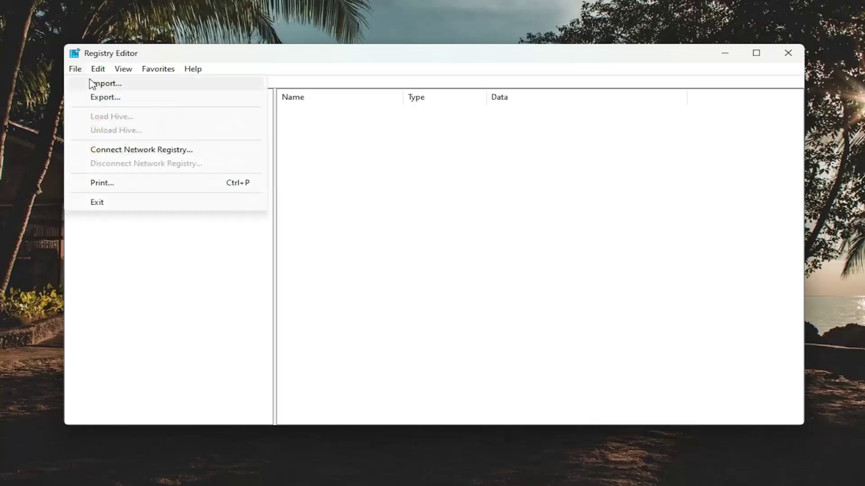
click(94, 84)
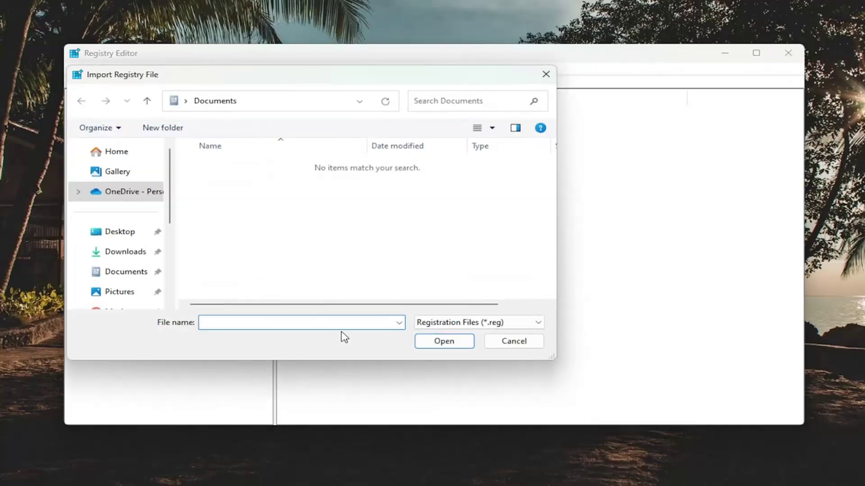
click(508, 345)
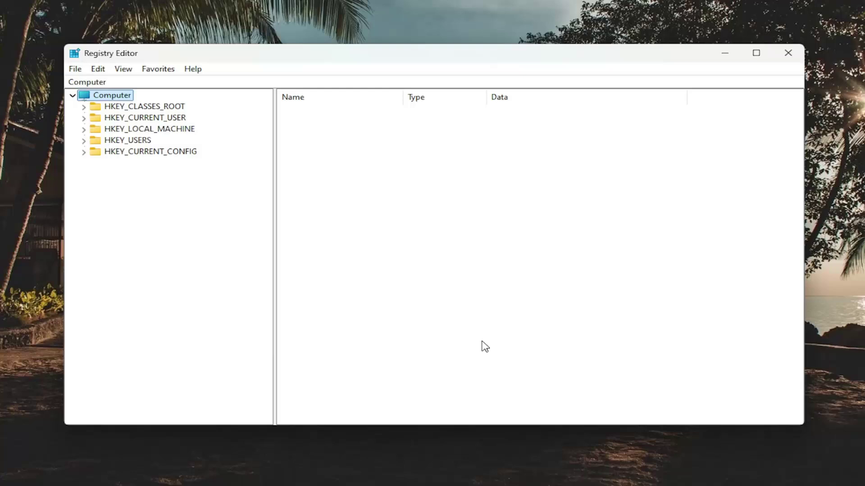
Expand HKEY_LOCAL_MACHINE > SOFTWARE > Policies > Microsoft > Windows in the key tree.
double_click(174, 130)
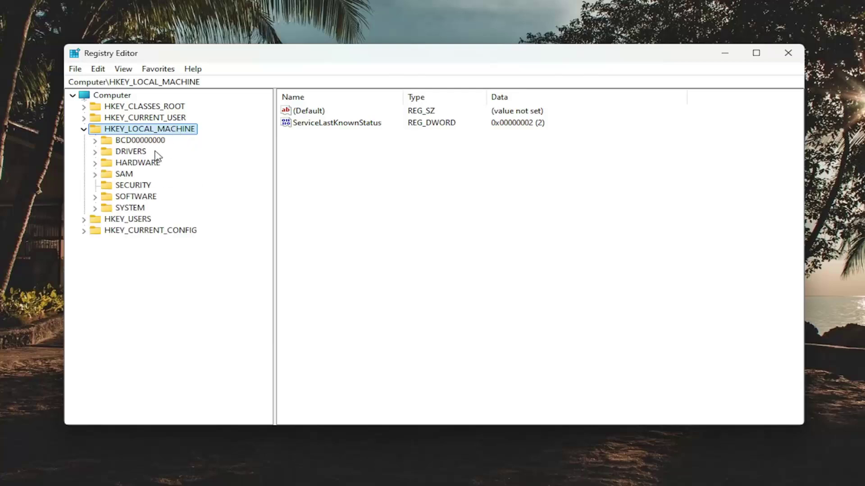
double_click(126, 199)
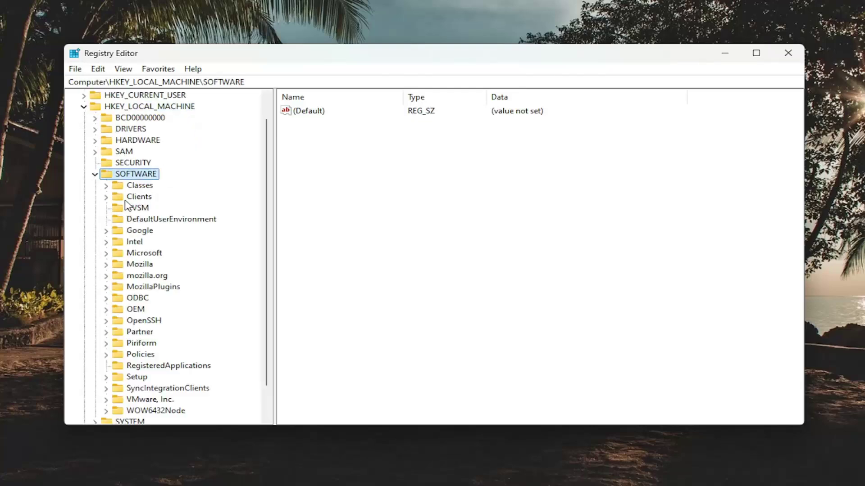
double_click(133, 354)
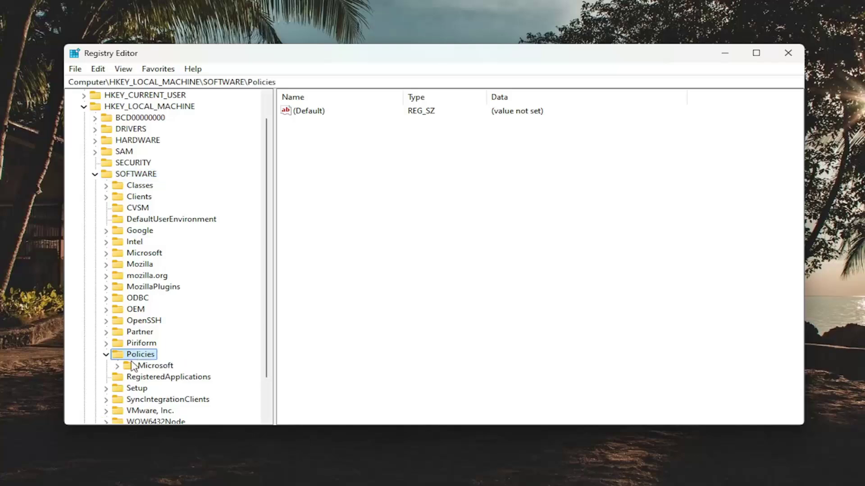
double_click(133, 365)
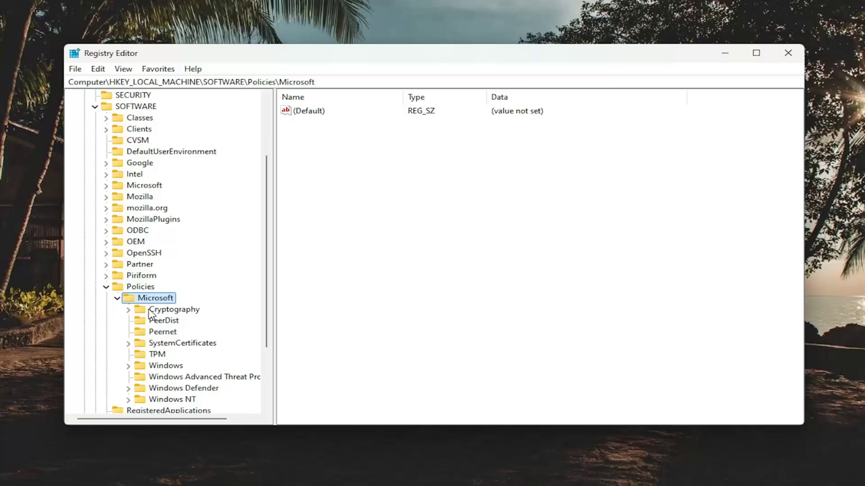
scroll(152, 376, down, 1)
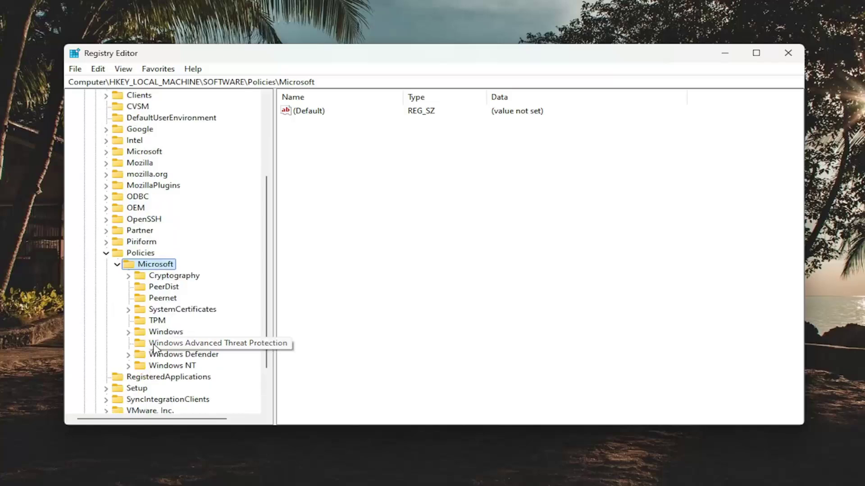
double_click(156, 334)
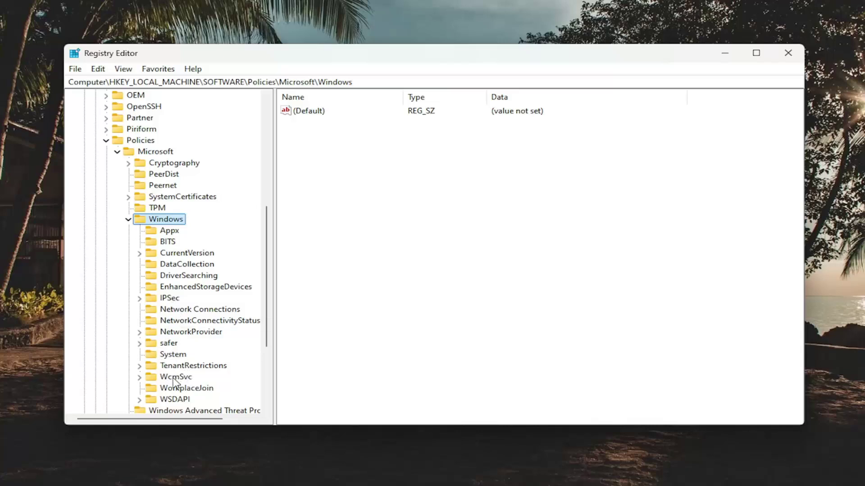
Add a new subkey named 'Installer' under the Windows policies key.
right_click(160, 221)
mouse_move(246, 244)
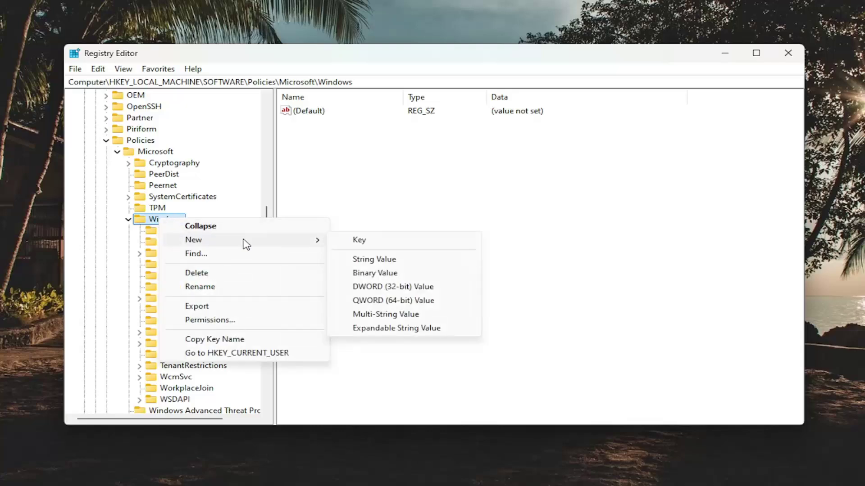
click(377, 242)
text(Installer)
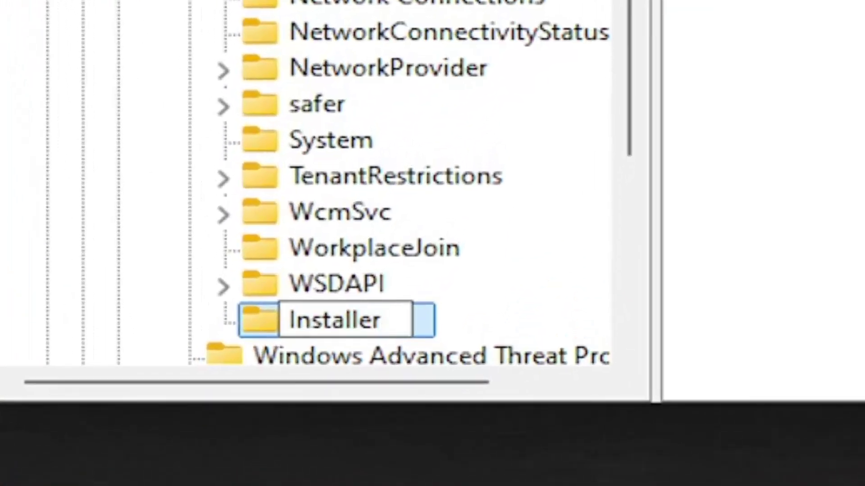
key(Return)
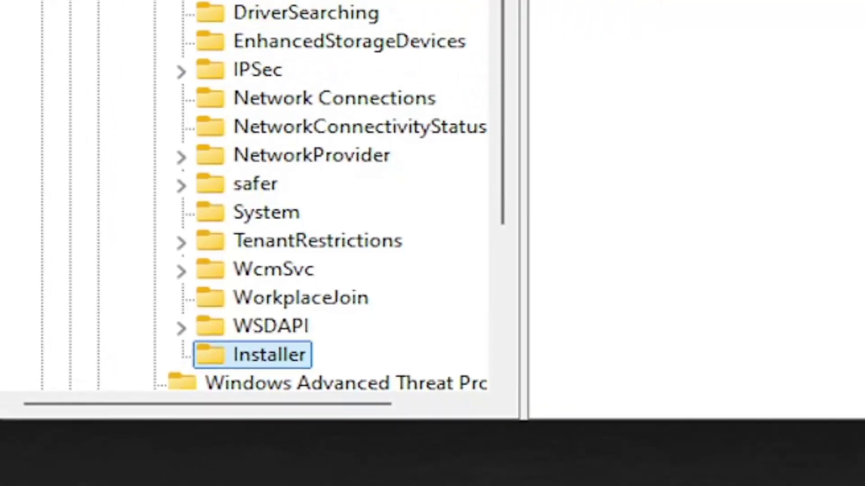
Create a DWORD (32-bit) value named 'DisableMSI' in the Installer key.
click(309, 139)
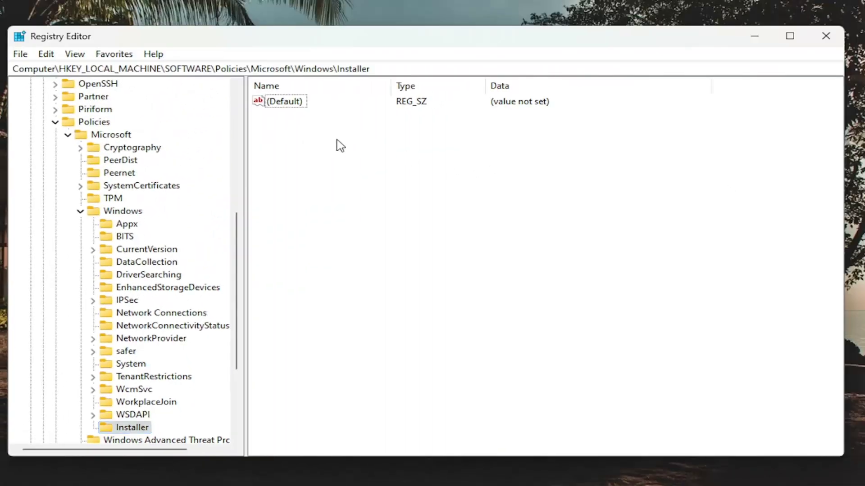
right_click(317, 143)
mouse_move(388, 160)
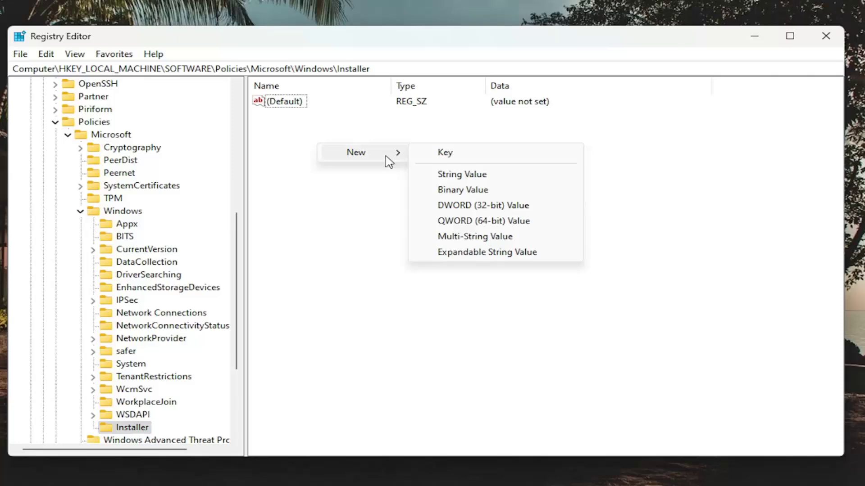
click(497, 206)
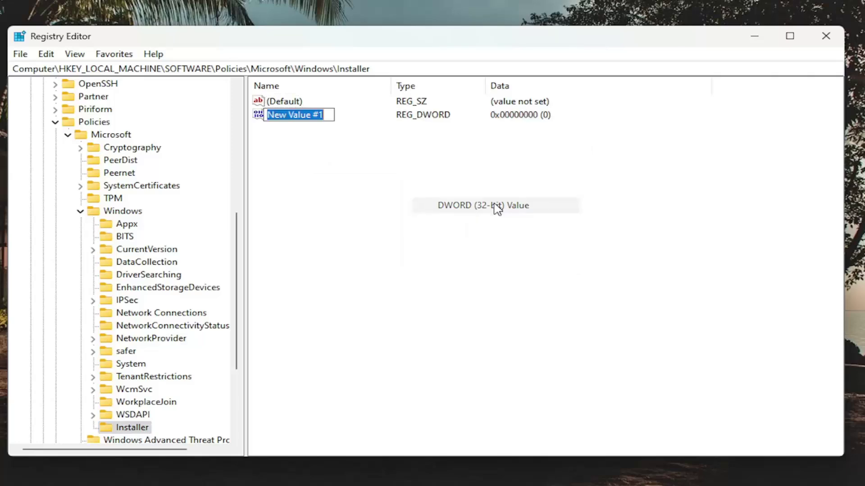
text(Disa)
text(ble)
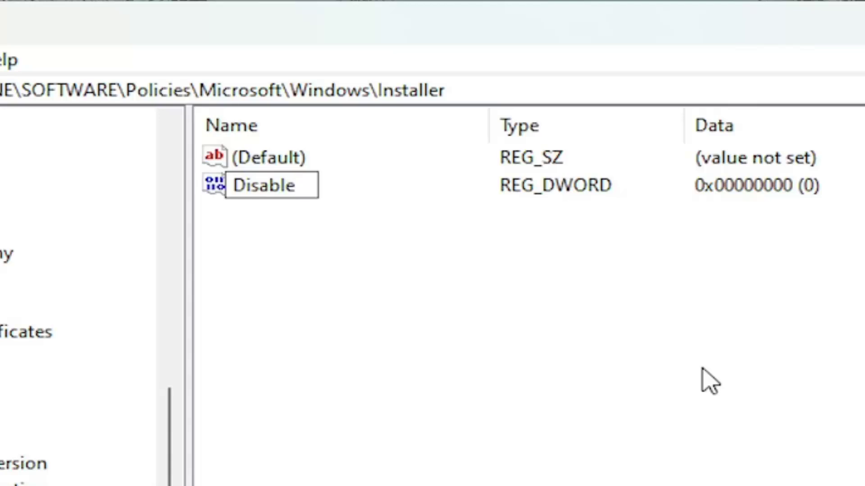
text(MSI)
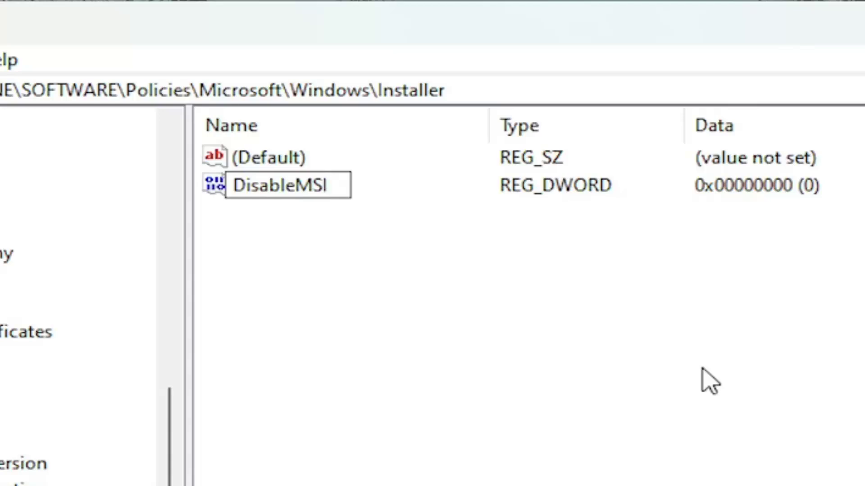
key(Return)
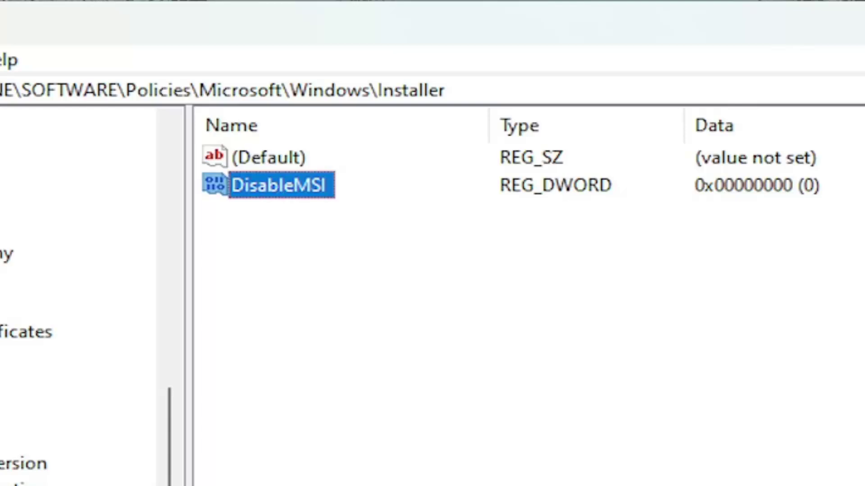
Open DisableMSI and confirm its value data as 0.
double_click(285, 187)
click(128, 220)
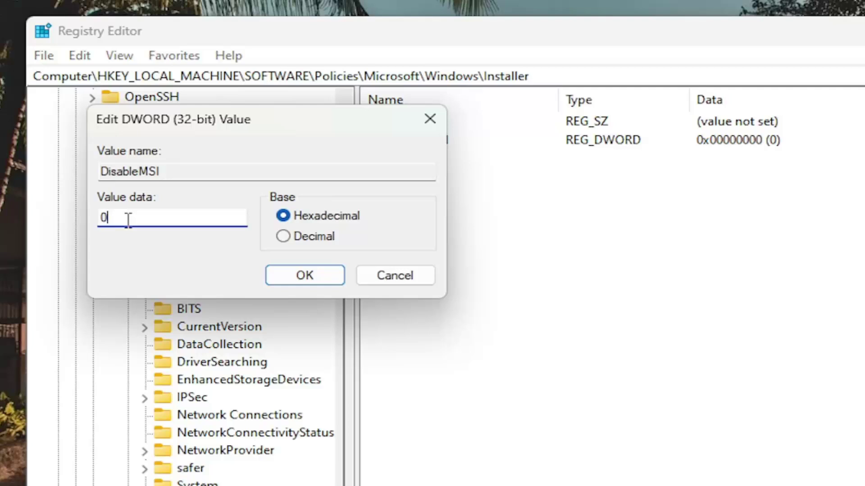
click(305, 275)
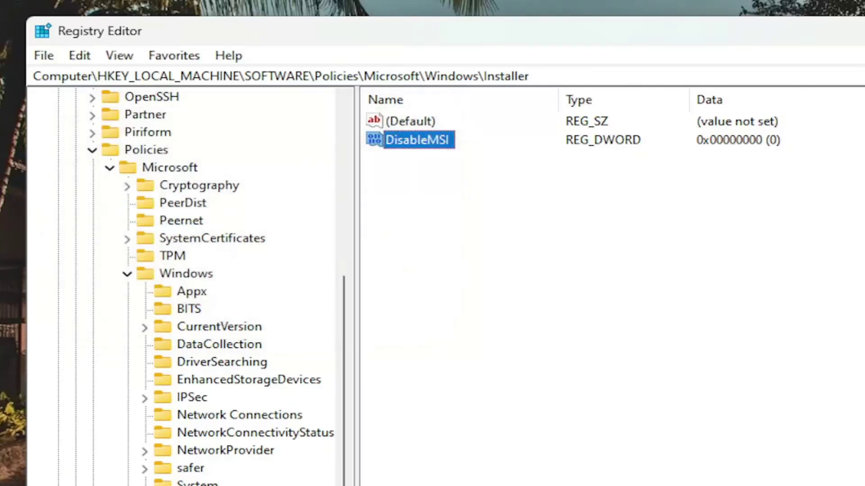
Reopen DisableMSI, change its data to 1, then back to 0.
double_click(424, 140)
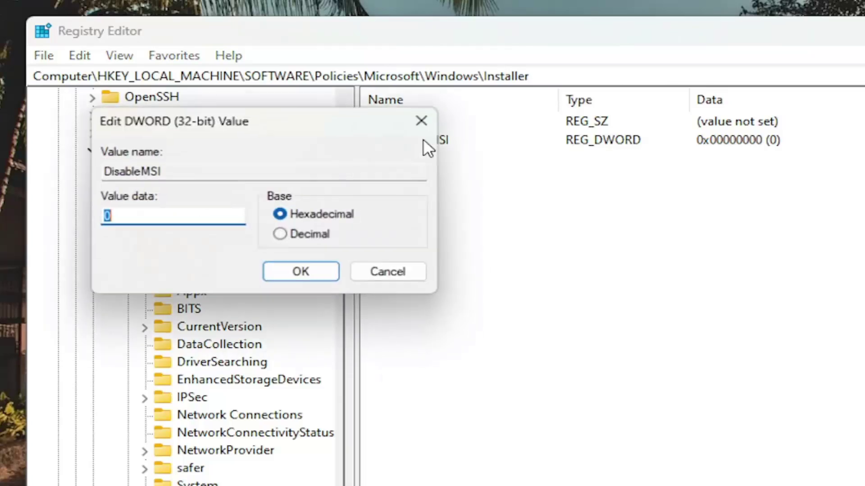
click(127, 215)
double_click(96, 220)
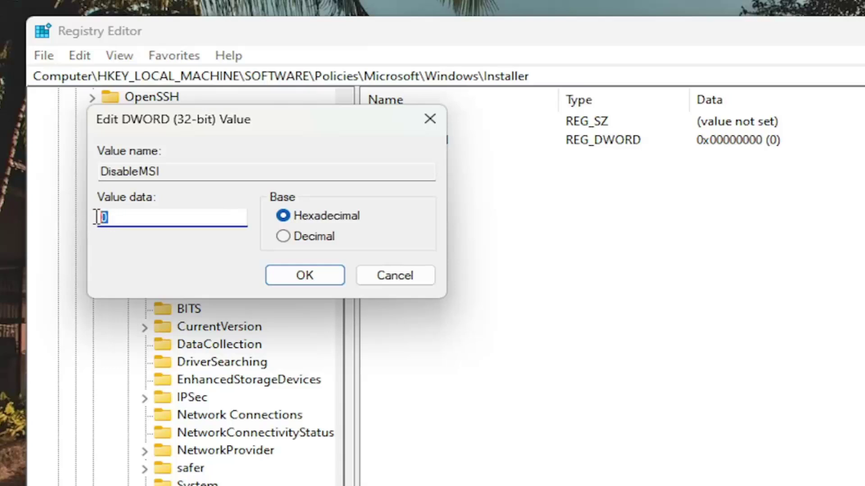
text(1)
double_click(131, 216)
text(0)
Save DisableMSI as 0, collapse the tree back to Computer, and close Registry Editor.
click(286, 275)
double_click(187, 273)
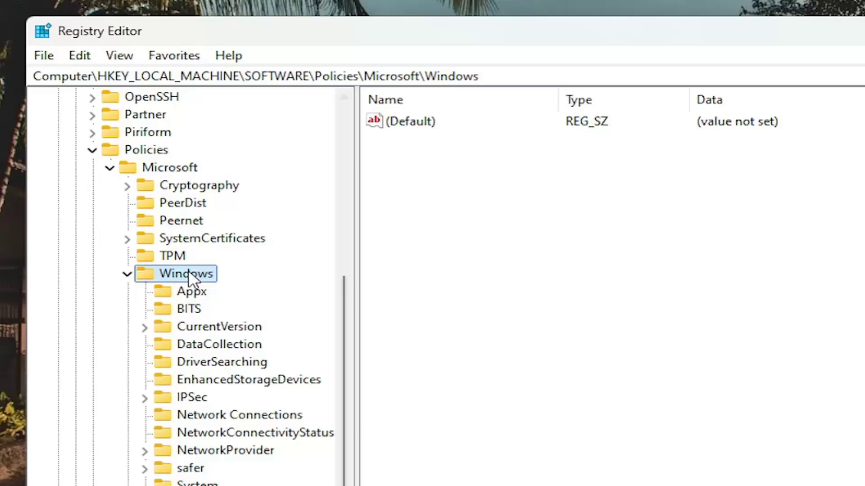
double_click(156, 281)
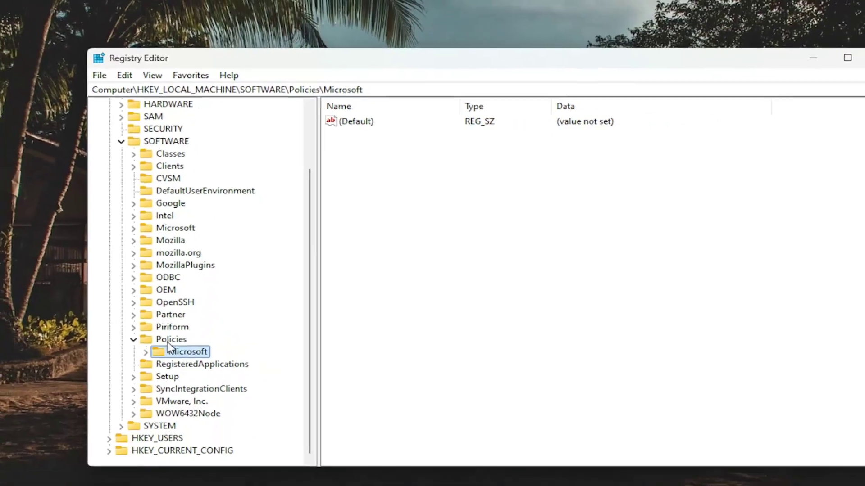
double_click(161, 376)
double_click(155, 145)
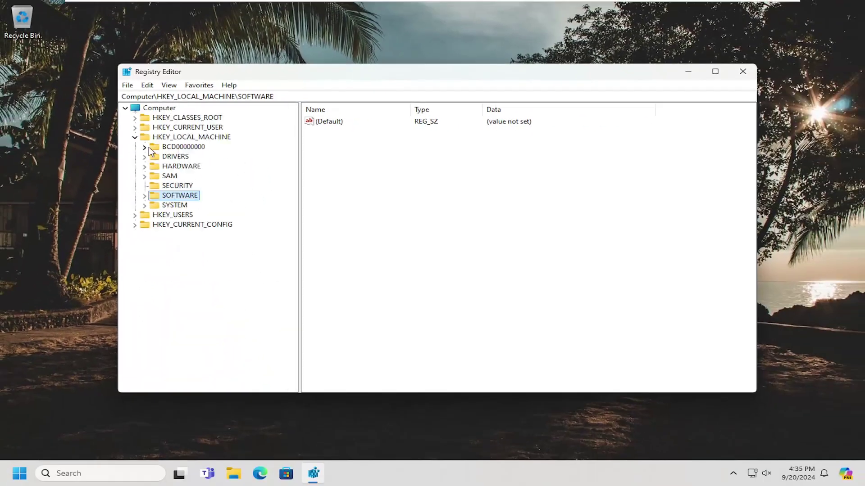
double_click(164, 137)
click(158, 108)
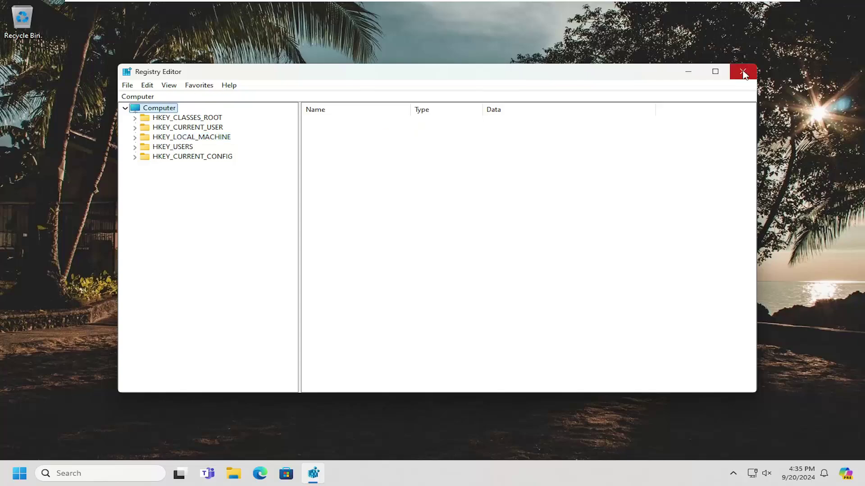
click(743, 71)
Bring up the Start button's power-user menu to reach the restart option.
right_click(19, 474)
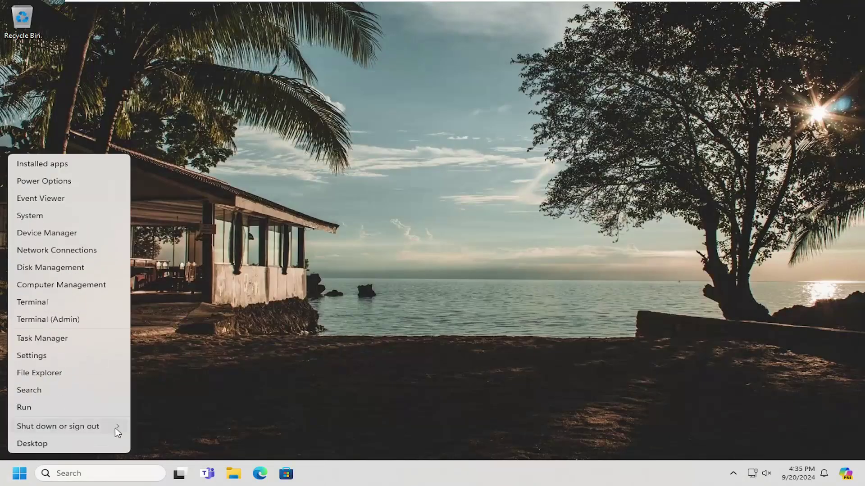